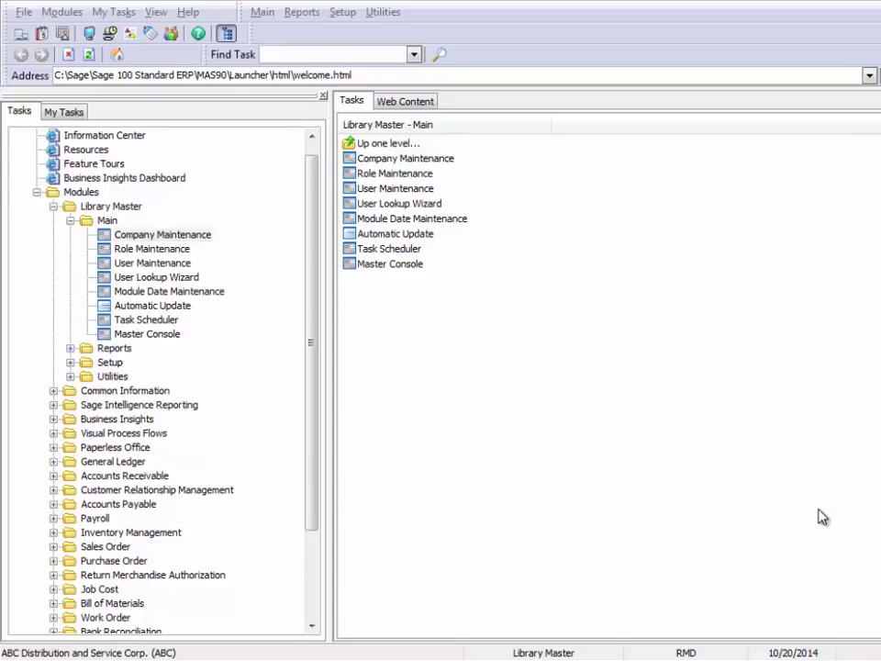
Step: Enter a new company with code PE1 and name 'Back up for May yy' in Company Maintenance
{"action": "left_click", "coordinate": [162, 237]}
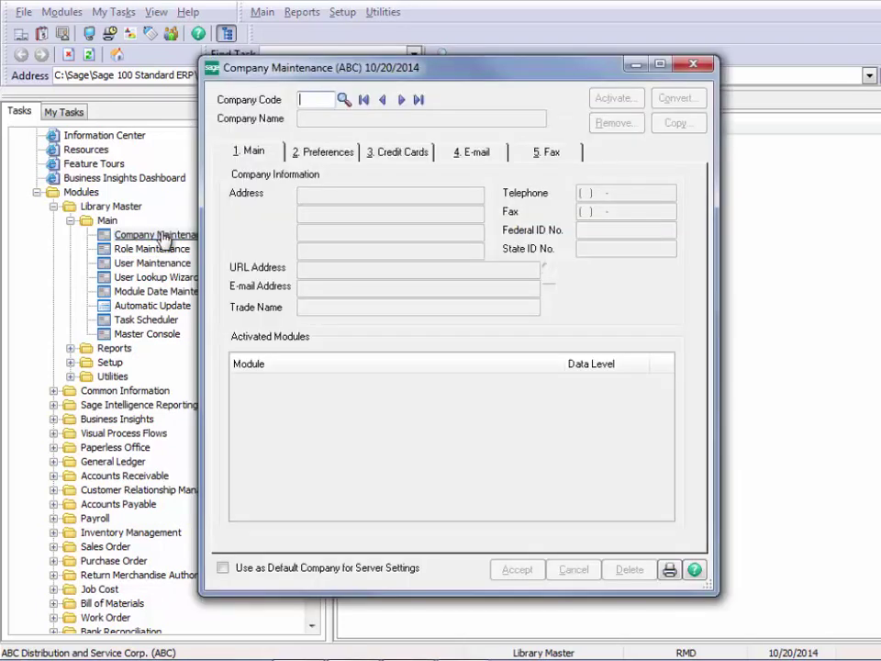
{"action": "type", "text": "PE1"}
{"action": "key", "text": "Tab"}
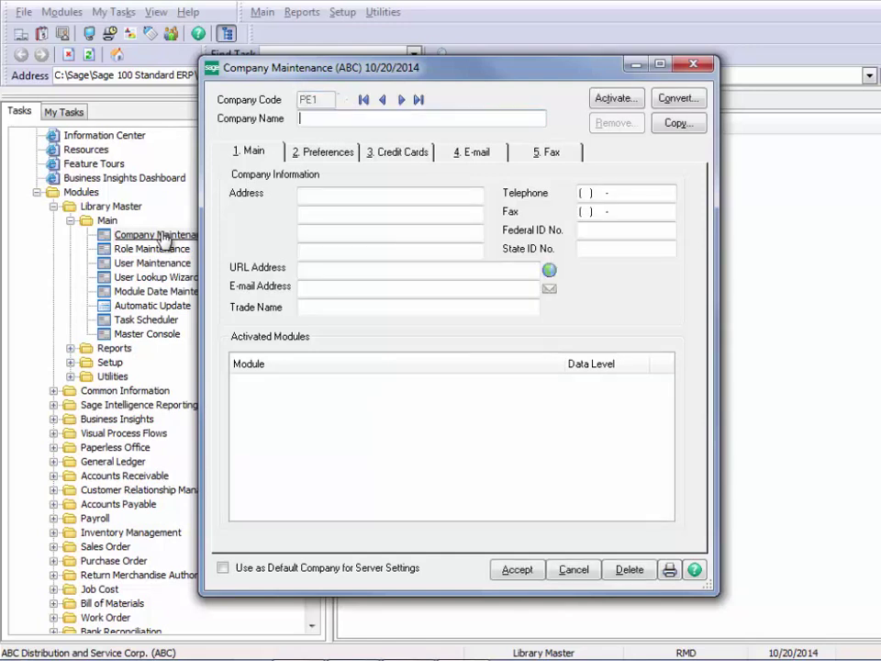
{"action": "type", "text": "Back up for"}
{"action": "type", "text": "May yy"}
{"action": "key", "text": "Tab"}
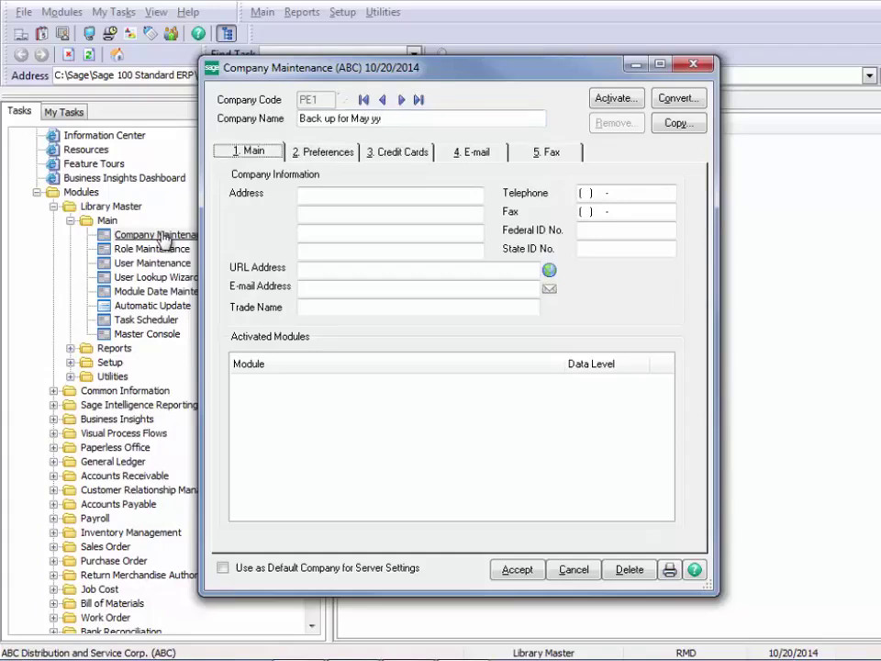
Step: Start copying data into PE1, acknowledge the module warning, and save the company record
{"action": "left_click", "coordinate": [679, 124]}
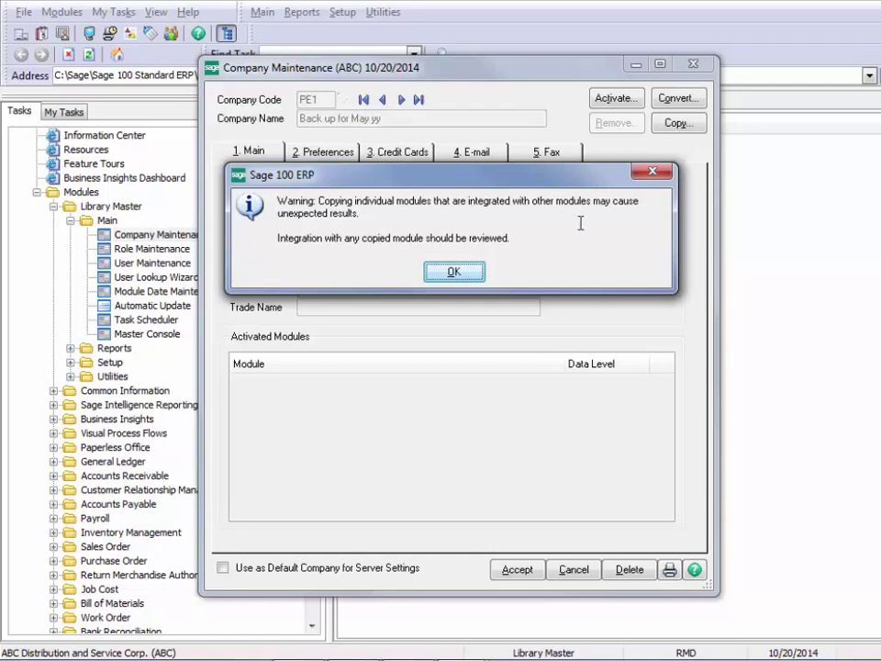
{"action": "left_click", "coordinate": [452, 272]}
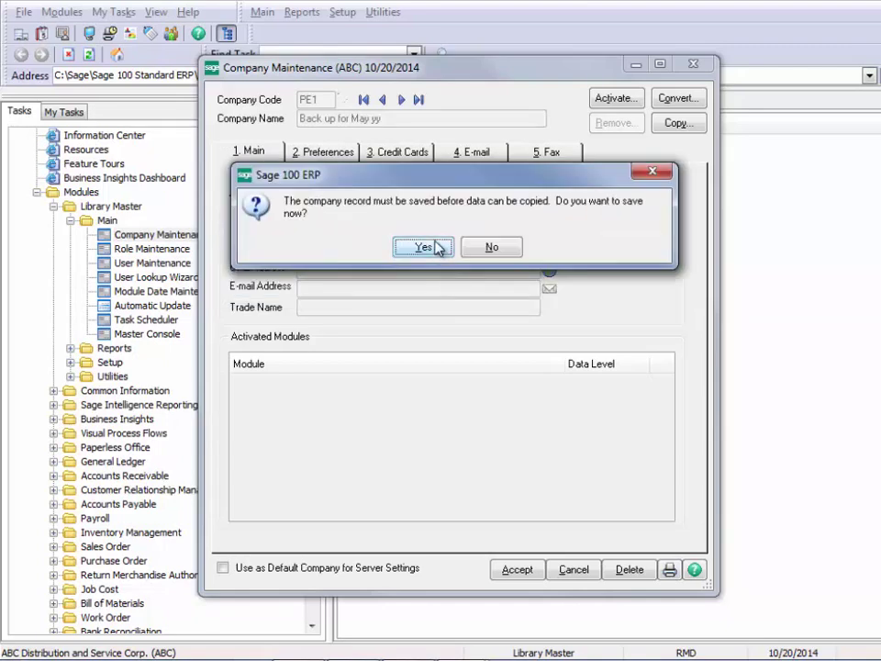
{"action": "left_click", "coordinate": [422, 247]}
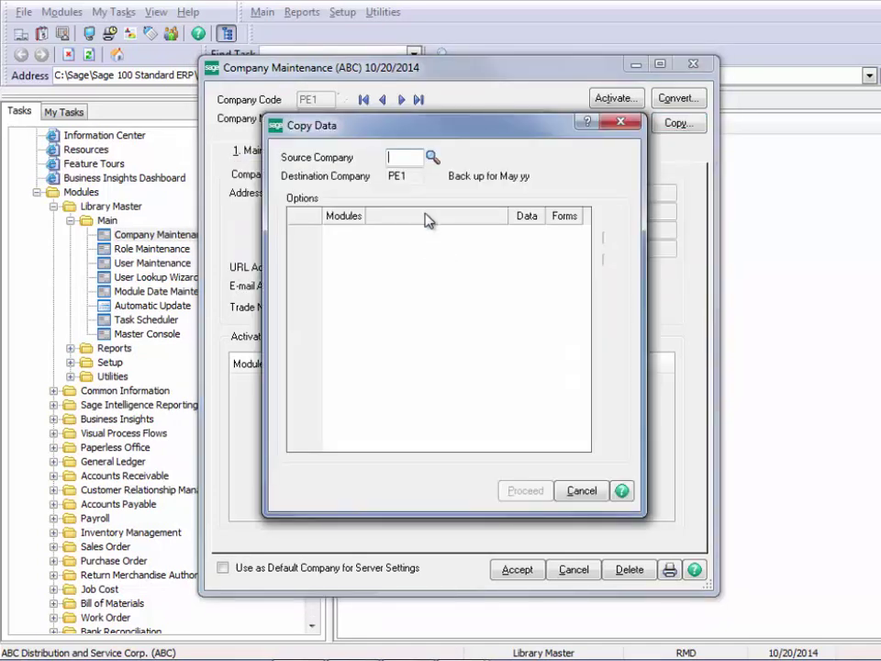
Step: Choose ABC as the source company and proceed with copying all ten listed modules
{"action": "left_click", "coordinate": [432, 157]}
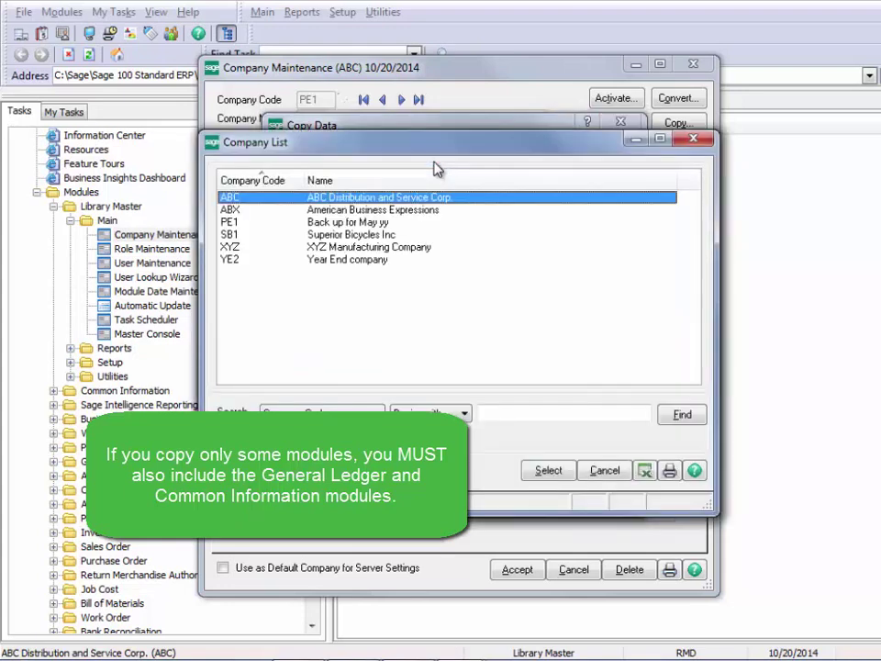
{"action": "double_click", "coordinate": [402, 198]}
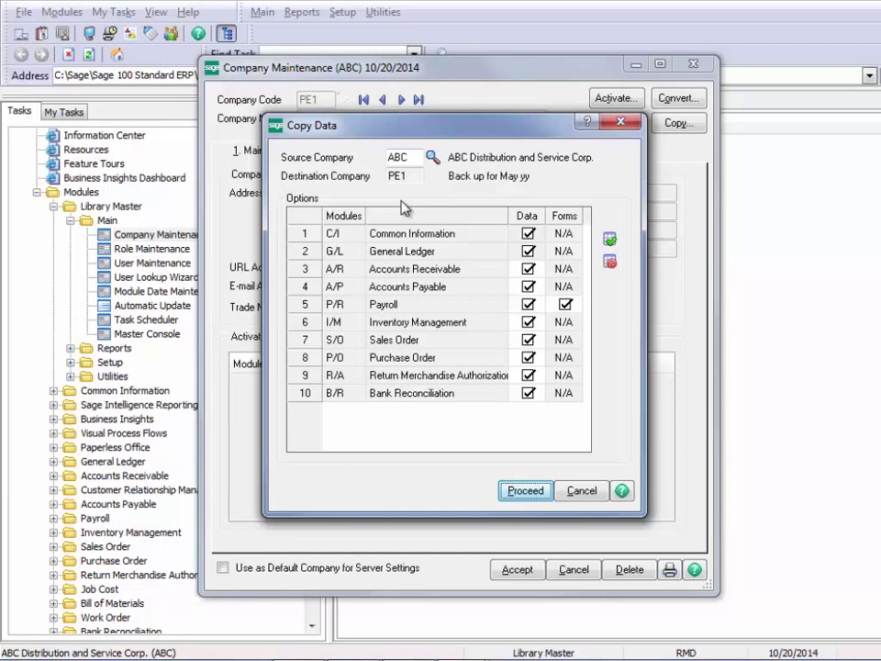
{"action": "left_click", "coordinate": [523, 491]}
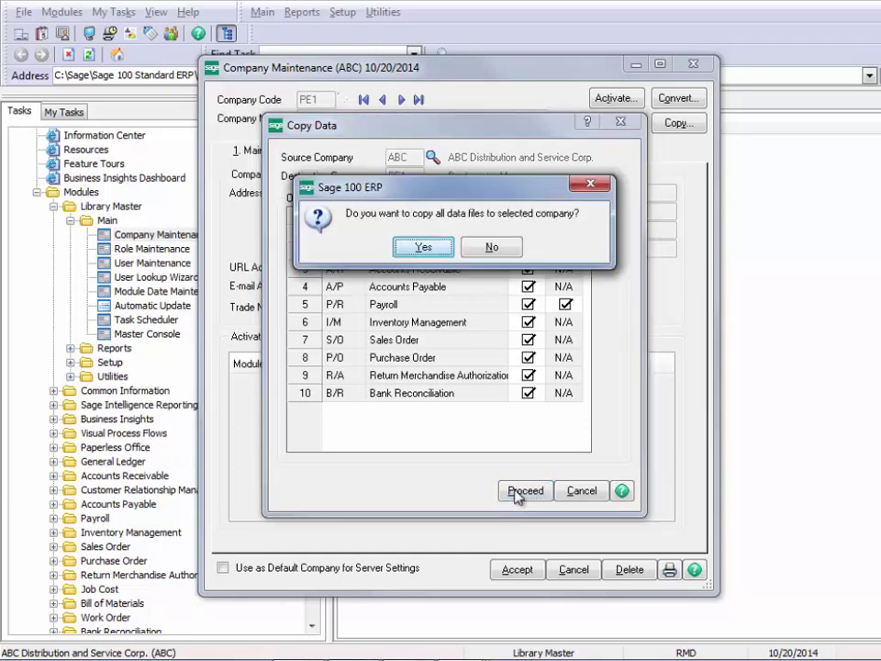
Step: Confirm copying all ABC data files into PE1, accept the record, and close Company Maintenance
{"action": "left_click", "coordinate": [436, 248]}
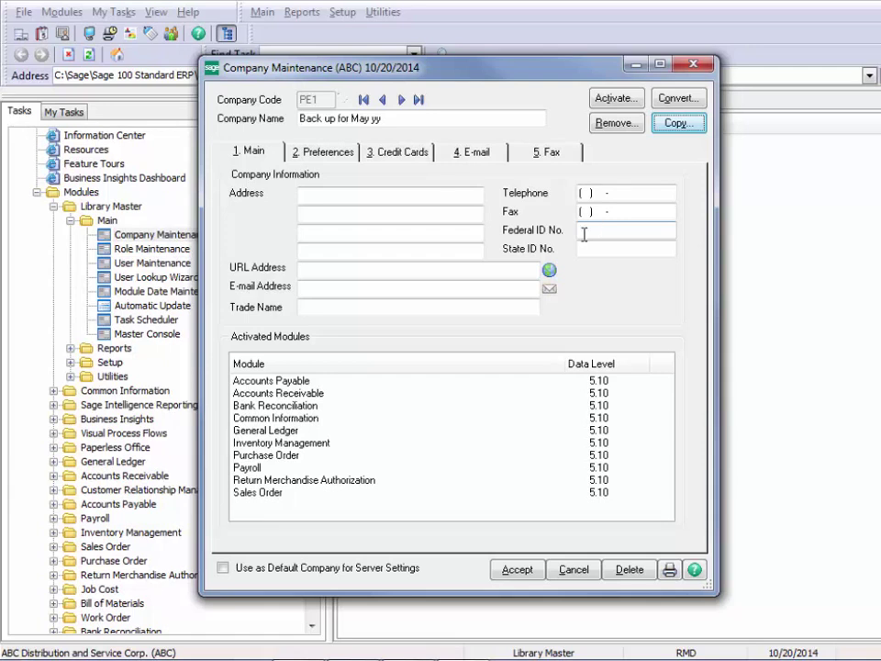
{"action": "left_click", "coordinate": [503, 570]}
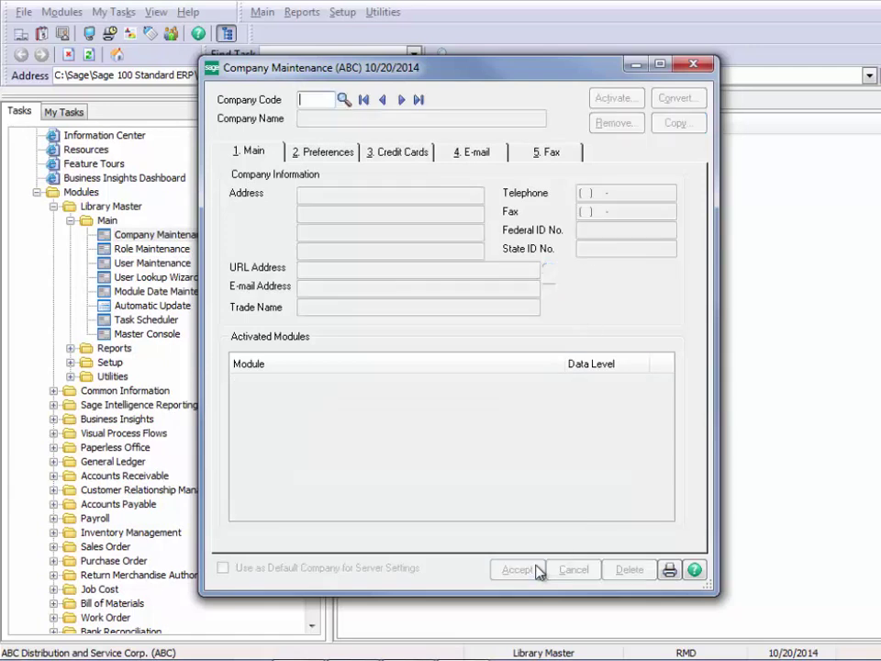
{"action": "left_click", "coordinate": [694, 65]}
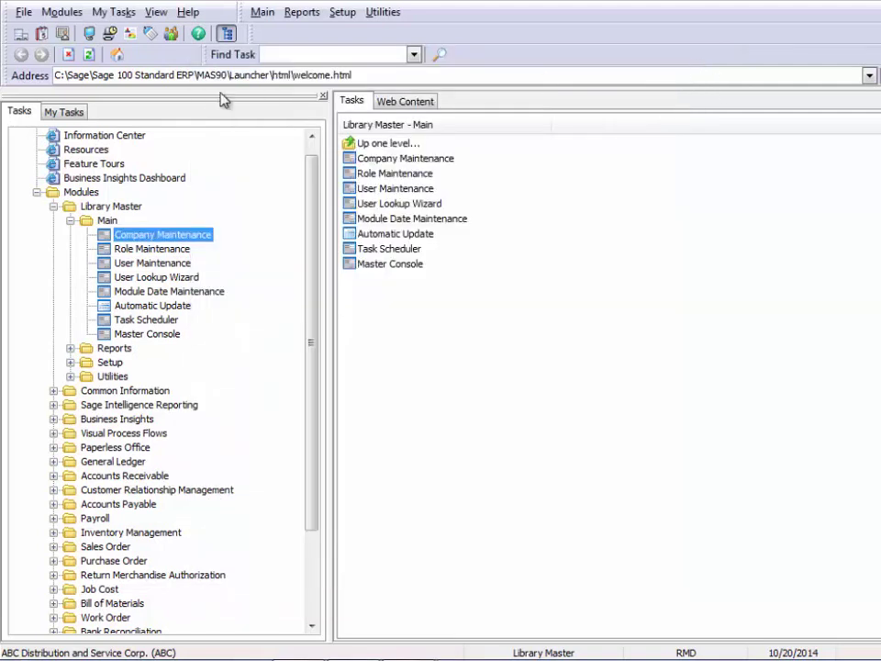
Step: Switch the active company to PE1, 'Back up for May yy'
{"action": "left_click", "coordinate": [24, 12]}
{"action": "left_click", "coordinate": [41, 34]}
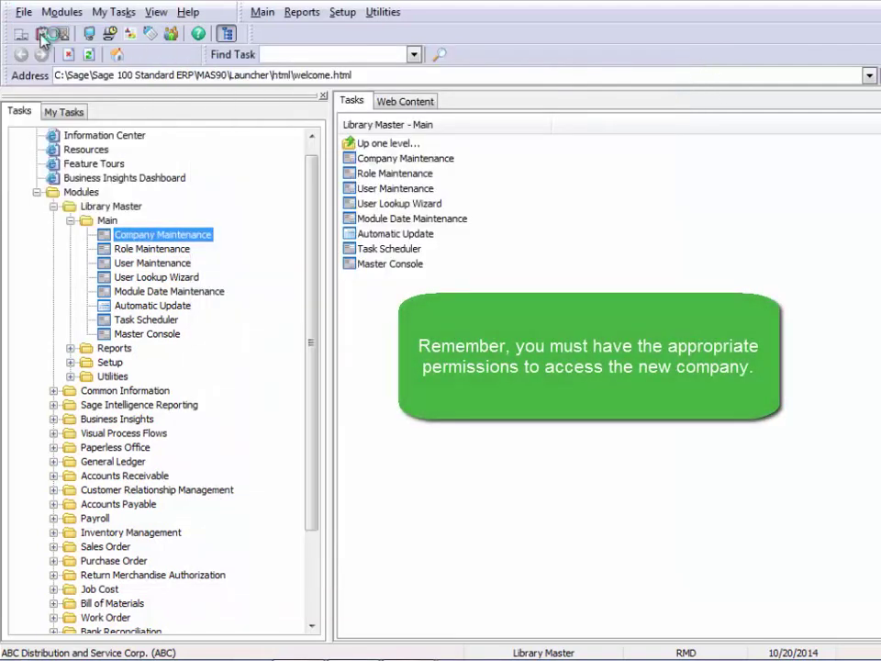
{"action": "left_click", "coordinate": [252, 135]}
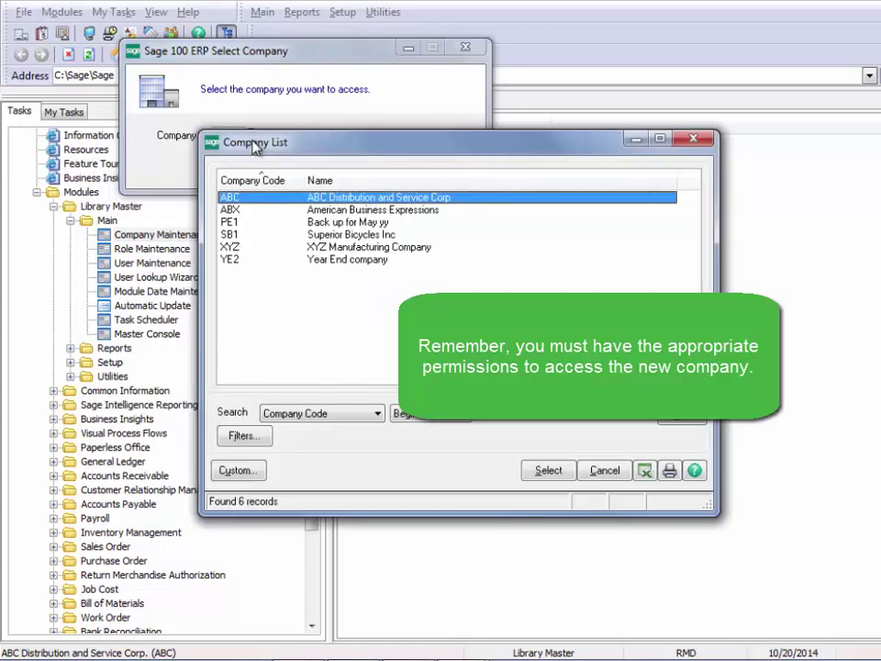
{"action": "double_click", "coordinate": [244, 223]}
{"action": "left_click", "coordinate": [358, 170]}
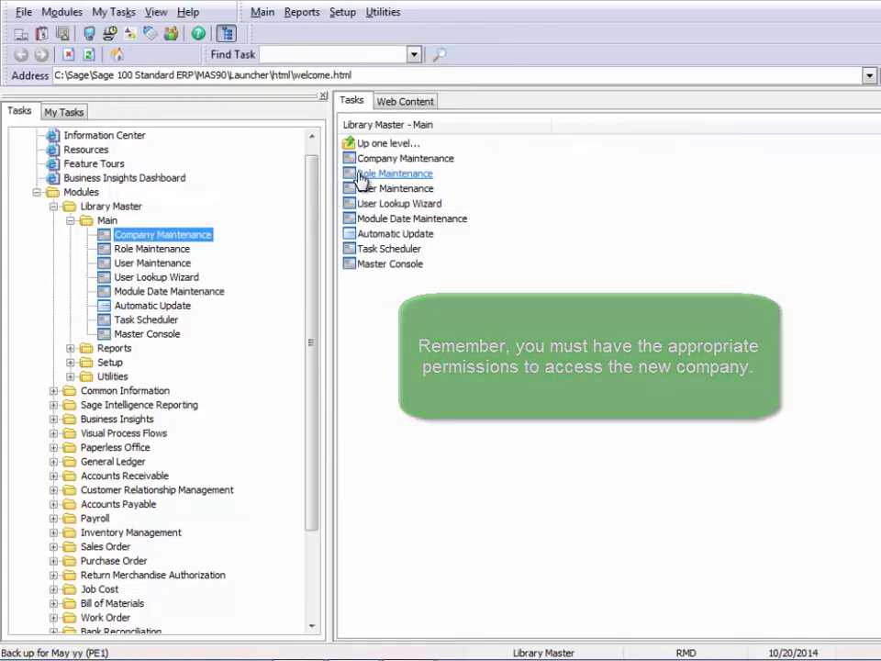
{"action": "left_click", "coordinate": [134, 463]}
Step: Set the accounting date to 5/31/2010 and review PE1's GL account list in Account Maintenance
{"action": "left_click", "coordinate": [106, 475]}
{"action": "left_click", "coordinate": [142, 489]}
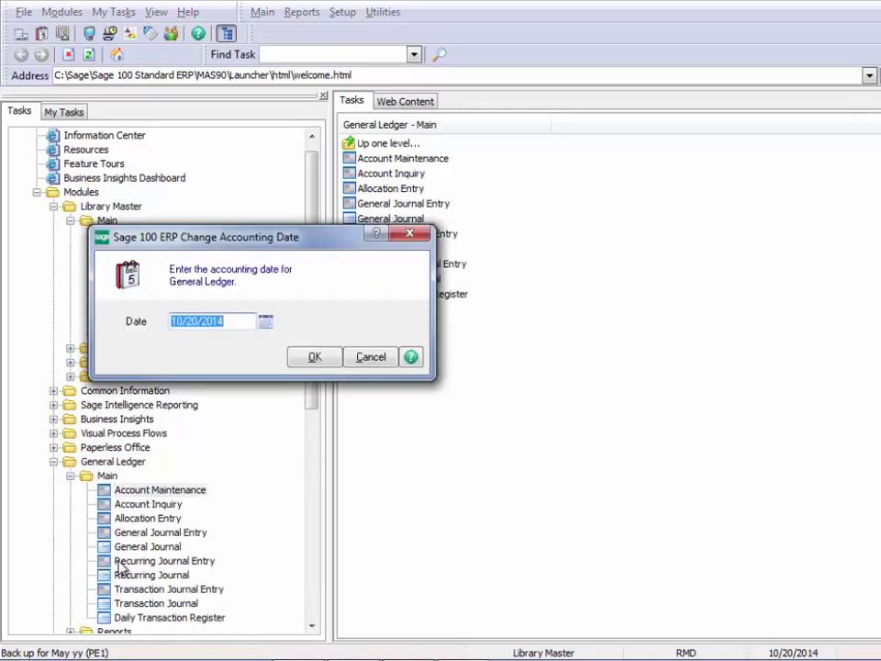
{"action": "type", "text": "053114"}
{"action": "key", "text": "Return"}
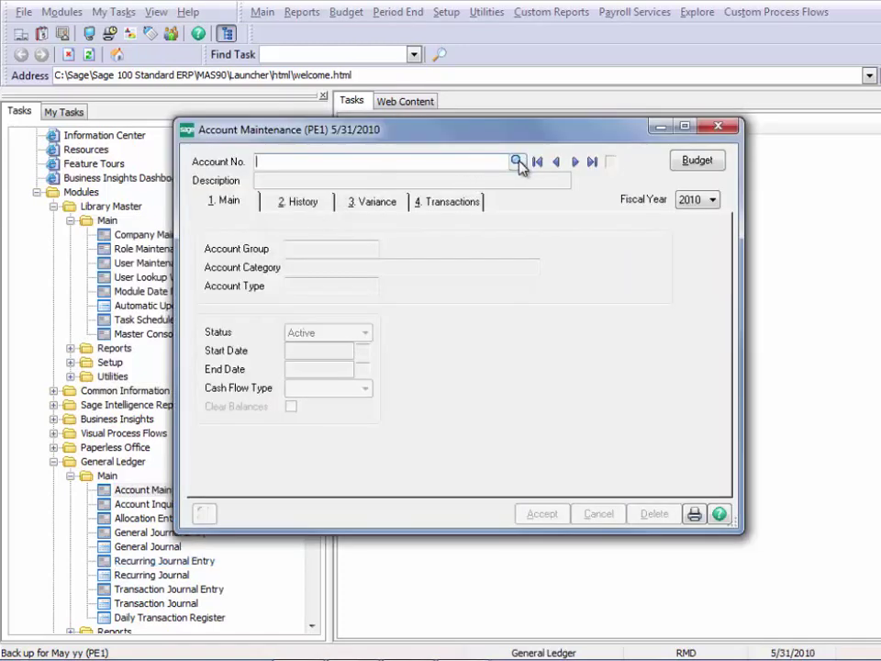
{"action": "left_click", "coordinate": [518, 162]}
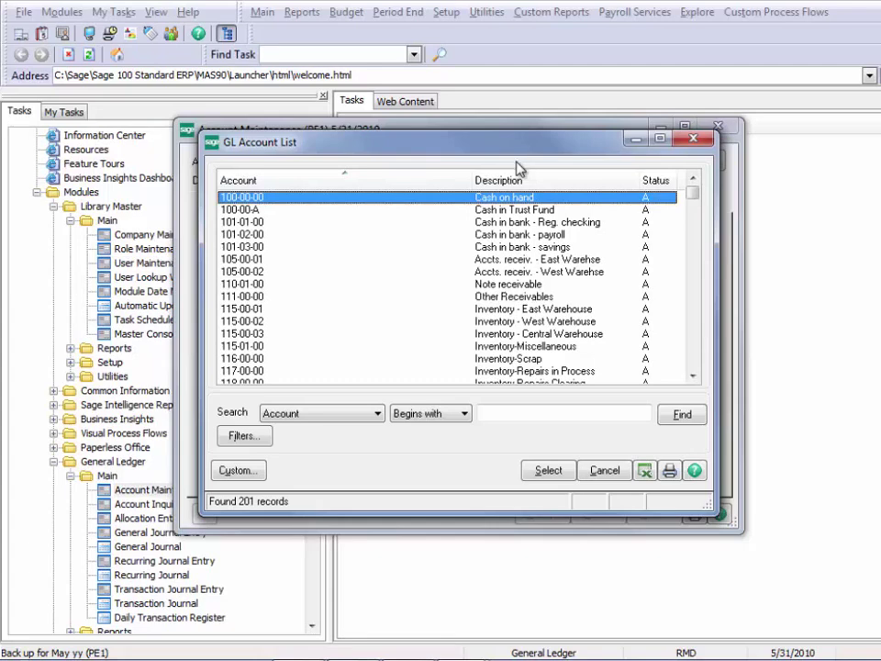
{"action": "left_click", "coordinate": [693, 138]}
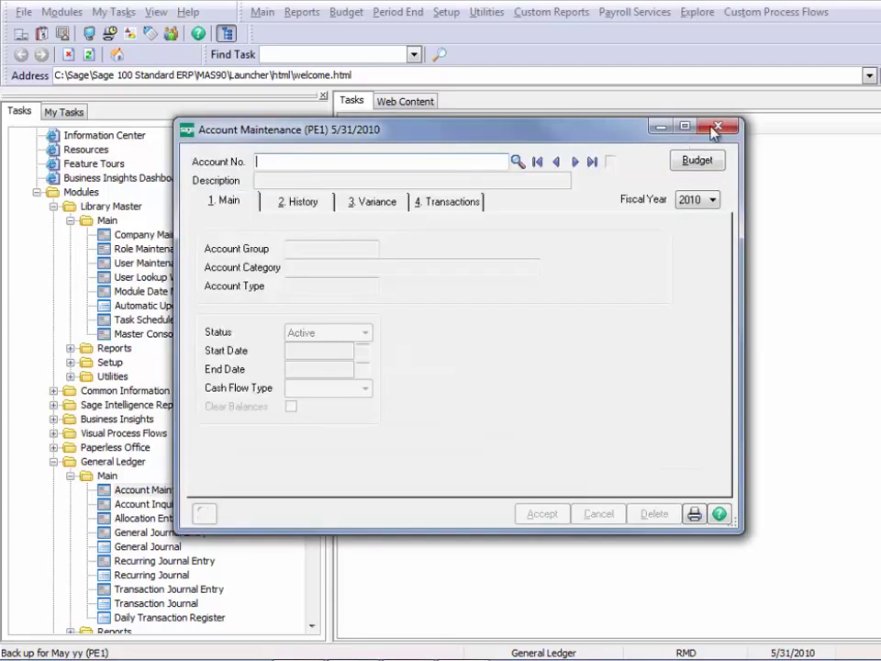
{"action": "left_click", "coordinate": [715, 130]}
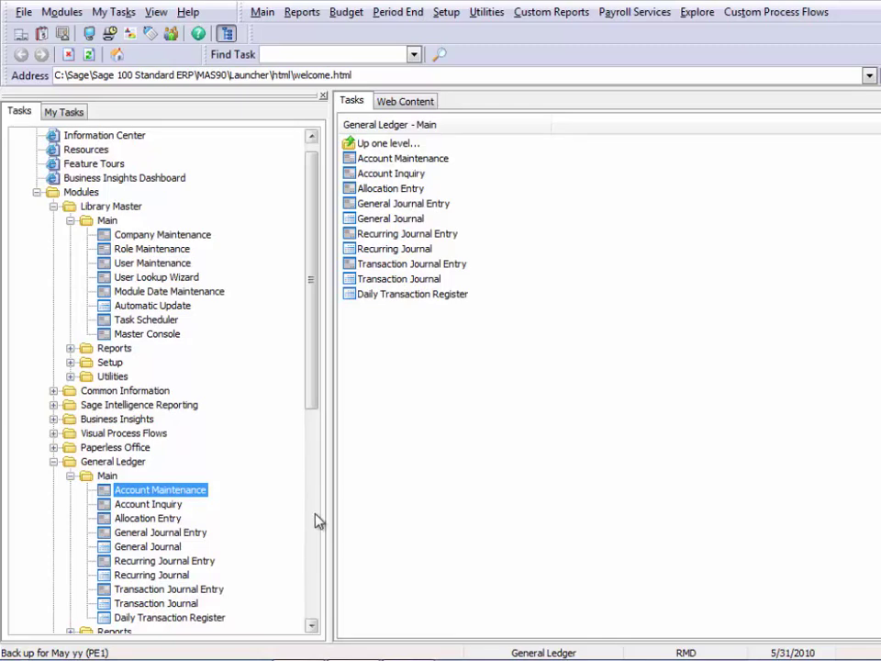
Step: Preview and close PE1's General Ledger Trial Balance for the period ending 5/31/2010
{"action": "left_click_drag", "start_coordinate": [311, 394], "coordinate": [323, 490]}
{"action": "left_click", "coordinate": [119, 450]}
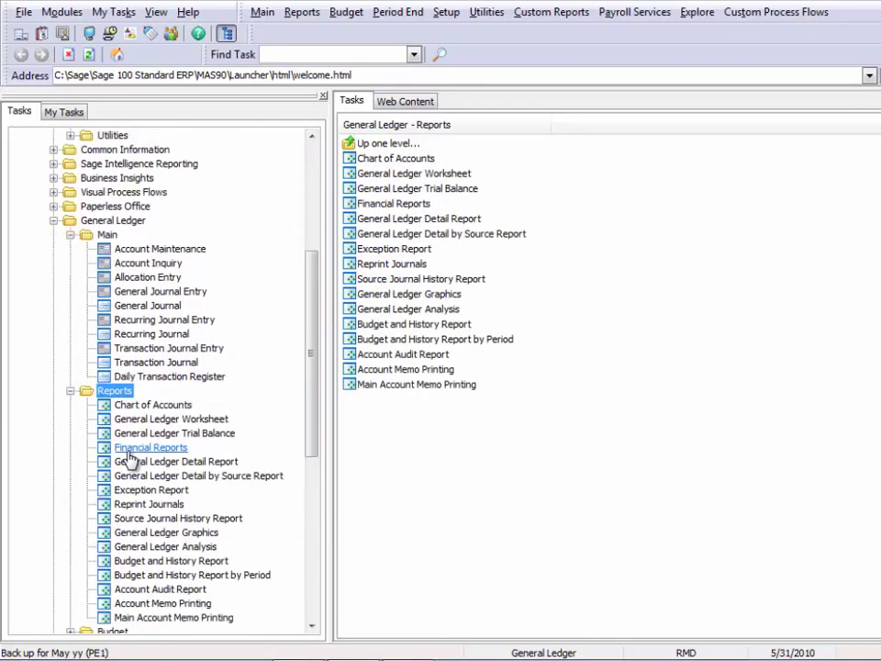
{"action": "left_click", "coordinate": [149, 436]}
{"action": "left_click", "coordinate": [149, 435]}
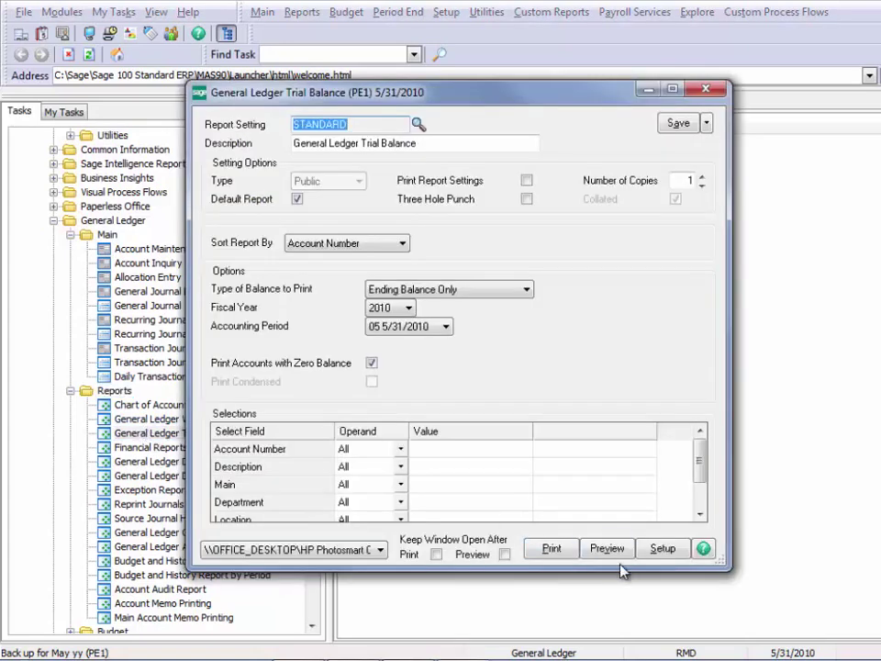
{"action": "left_click", "coordinate": [624, 553]}
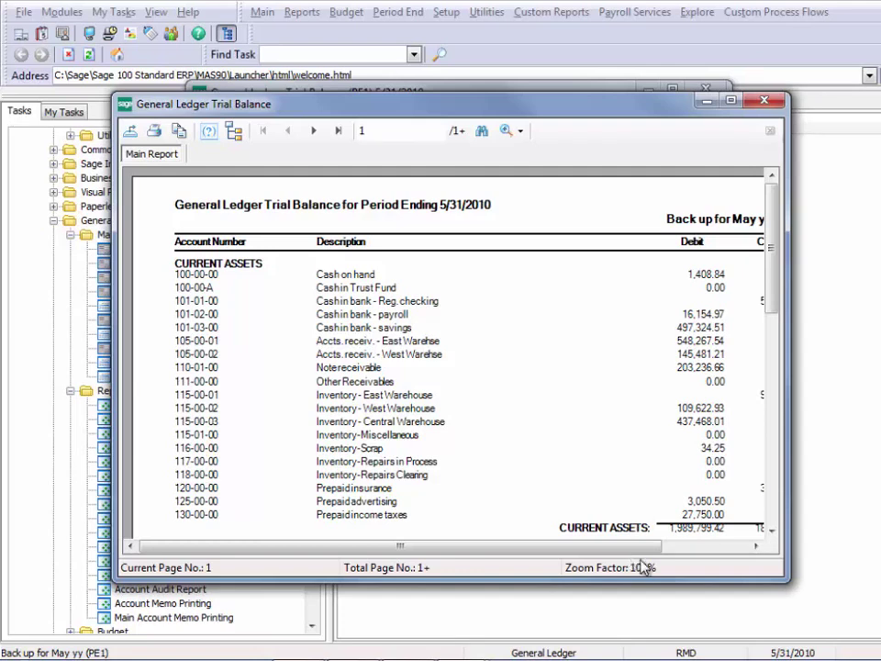
{"action": "left_click", "coordinate": [774, 101]}
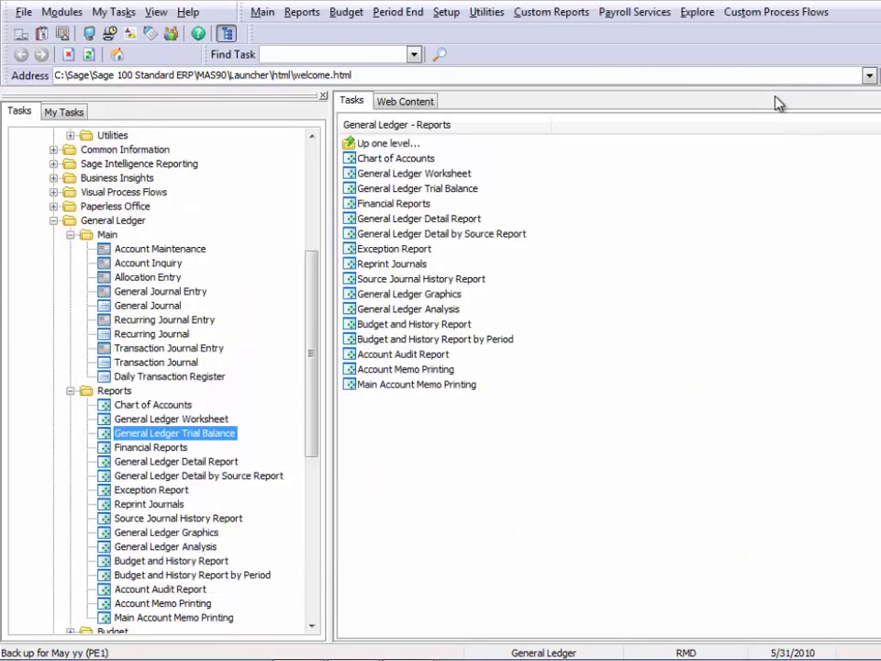